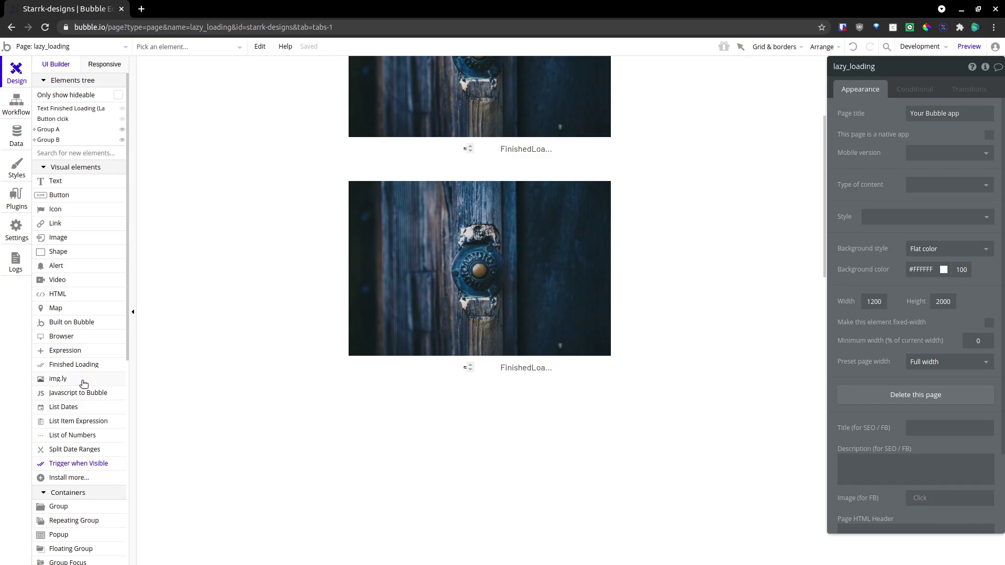
- Add a text element about 729 by 174 px below the lower door image, reading "Is visible"
{"action": "left_click", "coordinate": [56, 182]}
{"action": "scroll", "coordinate": [315, 419], "scroll_direction": "down", "scroll_amount": 2}
{"action": "left_click_drag", "start_coordinate": [315, 419], "coordinate": [691, 502]}
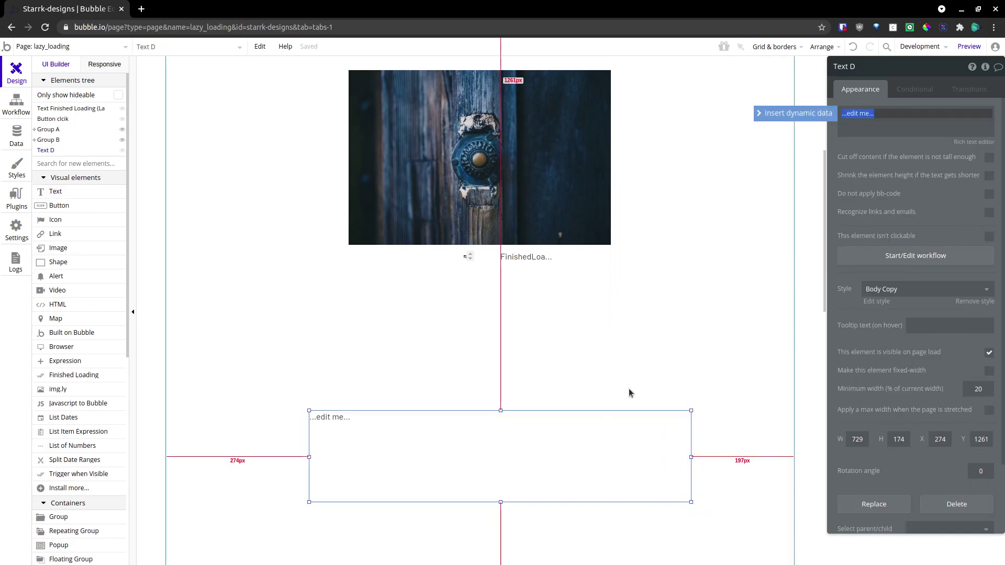
{"action": "key", "text": "BackSpace"}
{"action": "type", "text": "Is visible"}
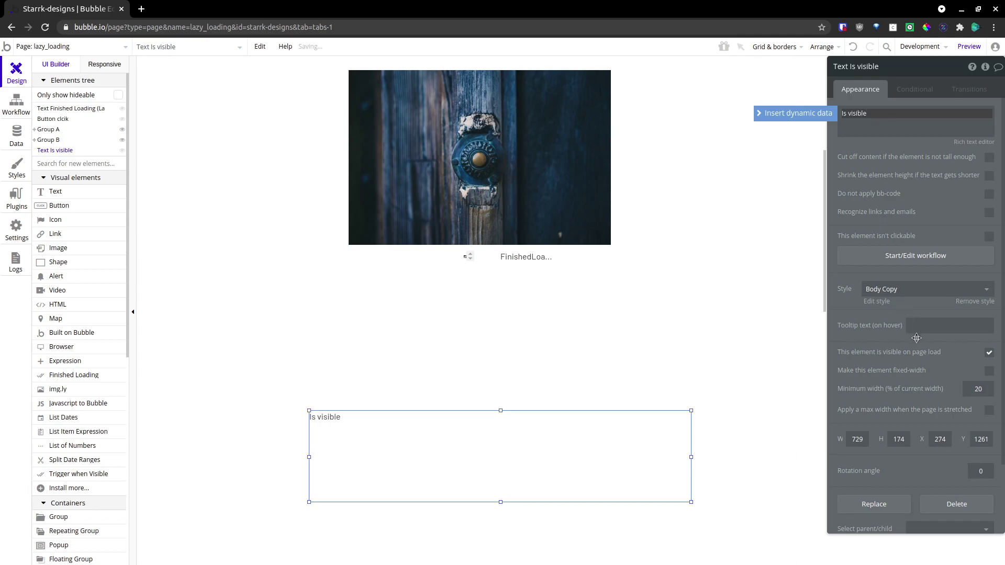
- Detach the text from its Body Copy style, set its font size to 36, and centre it horizontally and vertically
{"action": "left_click", "coordinate": [969, 301]}
{"action": "left_click", "coordinate": [969, 301]}
{"action": "left_click", "coordinate": [918, 362]}
{"action": "left_click", "coordinate": [970, 348]}
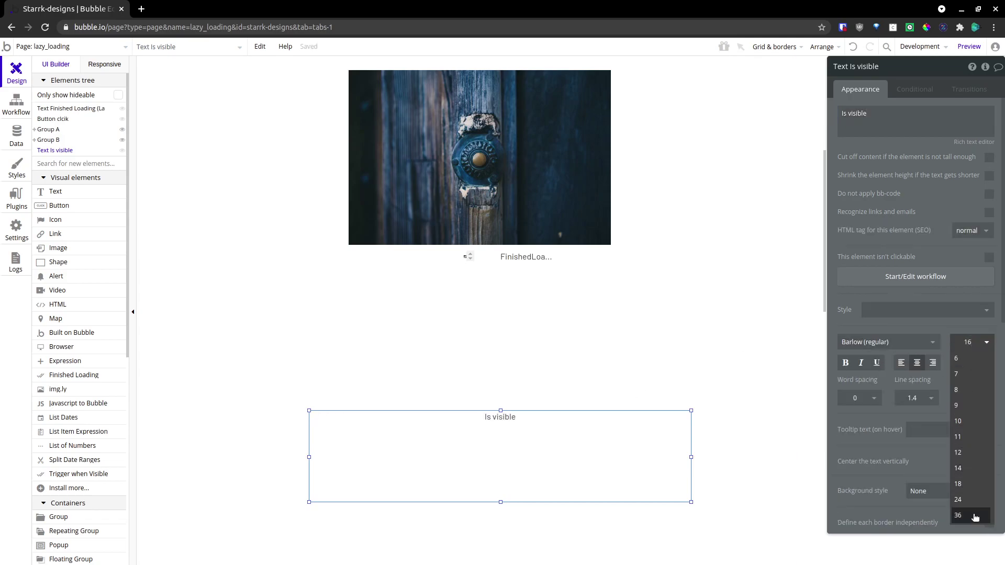
{"action": "left_click", "coordinate": [972, 516]}
{"action": "left_click", "coordinate": [987, 457]}
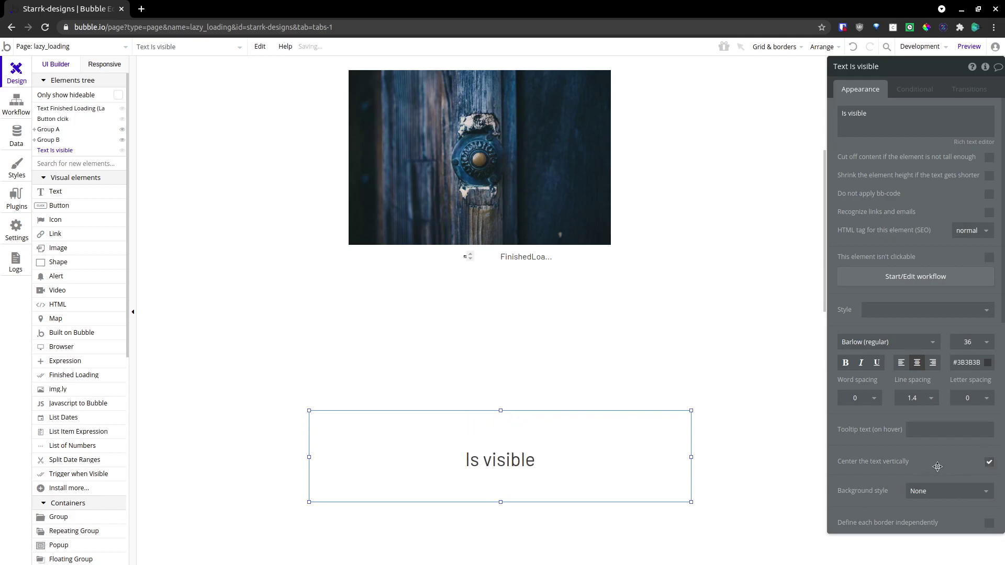
- Set the "Is visible" text element's ID Attribute to scroll12
{"action": "scroll", "coordinate": [988, 457], "scroll_direction": "down", "scroll_amount": 5}
{"action": "scroll", "coordinate": [930, 474], "scroll_direction": "down", "scroll_amount": 3}
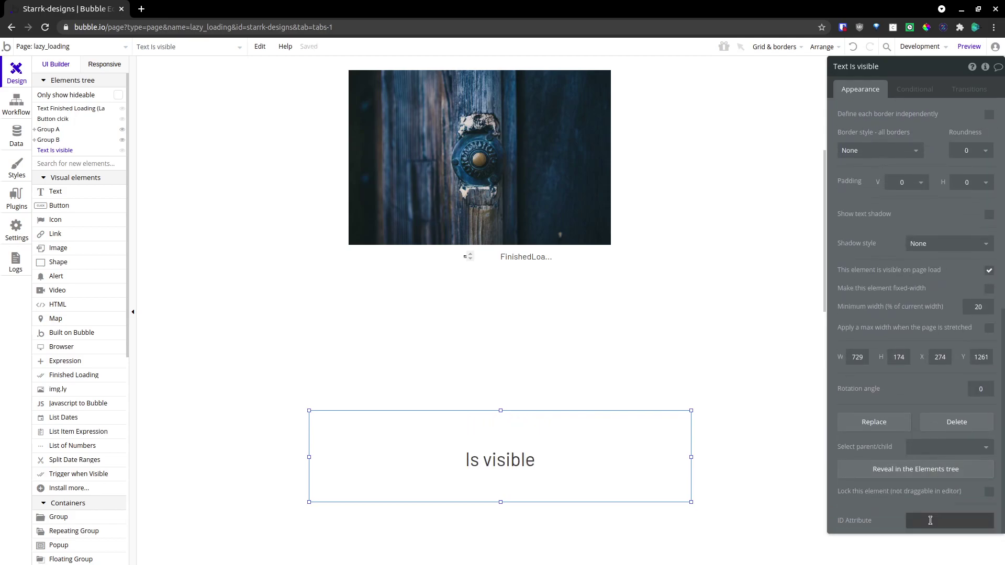
{"action": "left_click", "coordinate": [931, 520]}
{"action": "type", "text": "scroll12"}
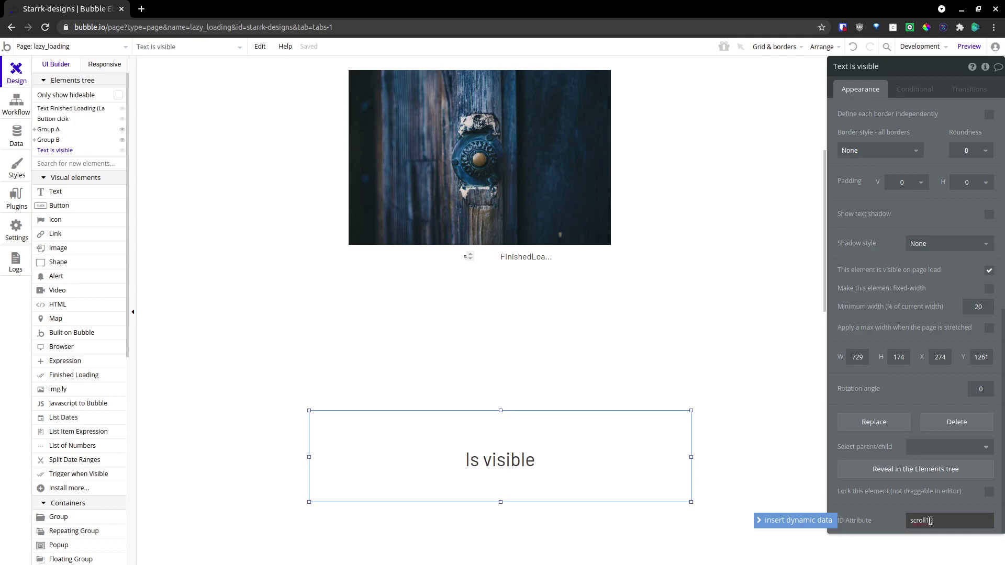
{"action": "scroll", "coordinate": [932, 336], "scroll_direction": "up", "scroll_amount": 7}
{"action": "scroll", "coordinate": [932, 335], "scroll_direction": "up", "scroll_amount": 2}
{"action": "triple_click", "coordinate": [878, 115]}
{"action": "left_click", "coordinate": [878, 112]}
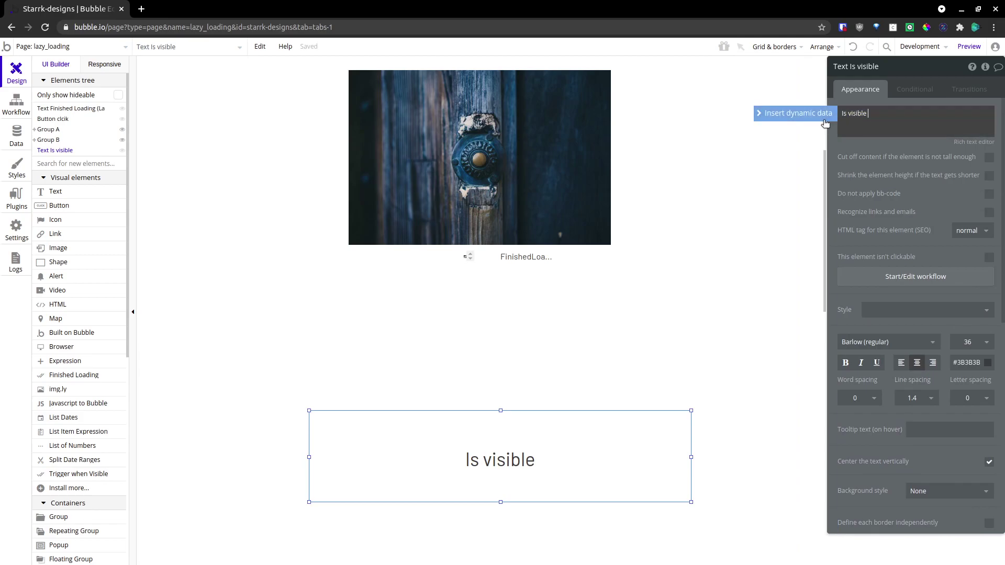
- Place a Trigger when Visible element between the lower image and the text, with its ID Attribute set to scroll12
{"action": "left_click", "coordinate": [96, 479]}
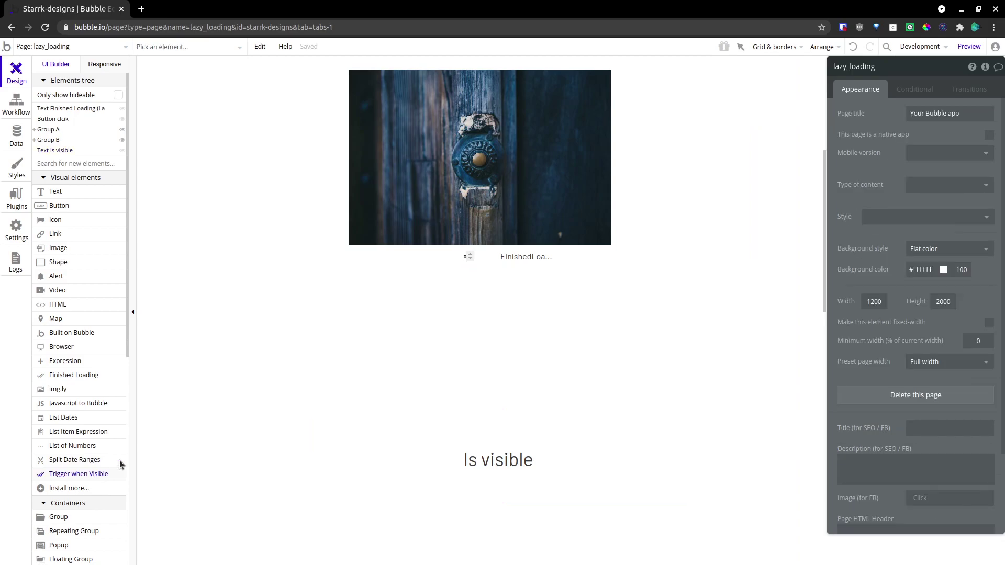
{"action": "left_click", "coordinate": [476, 330]}
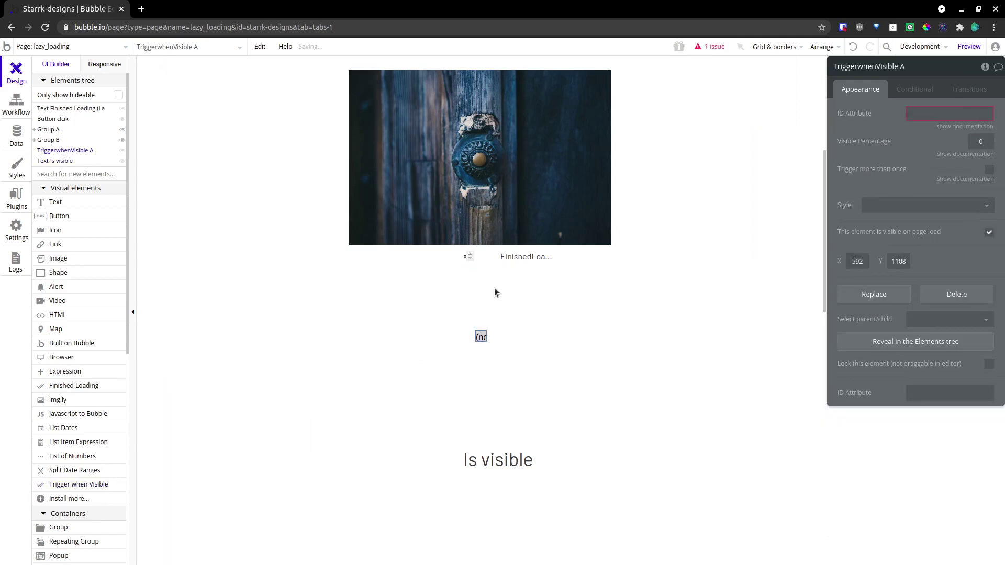
{"action": "left_click", "coordinate": [927, 113]}
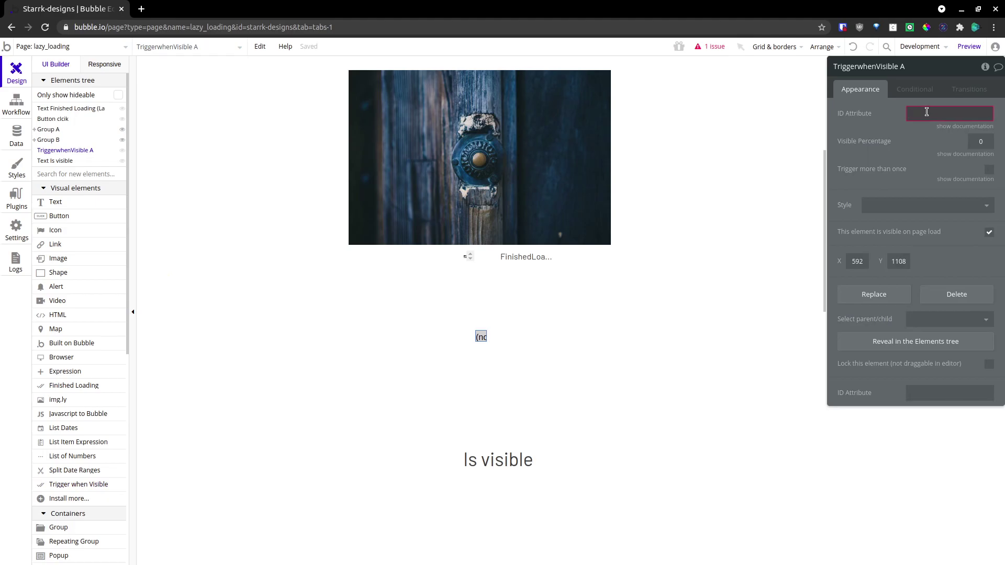
{"action": "type", "text": "scroll12"}
{"action": "left_click", "coordinate": [920, 135]}
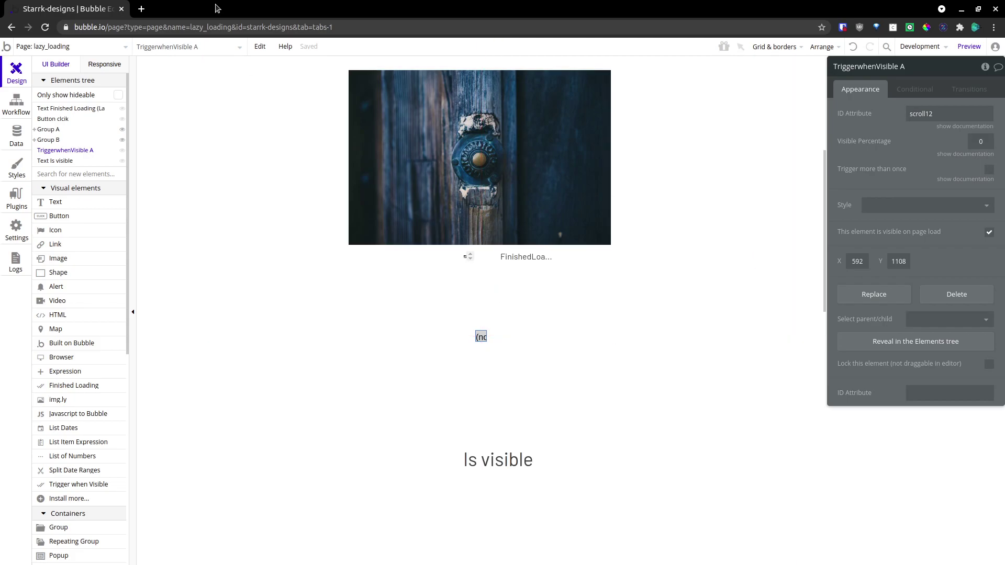
- Preview the page and inspect TriggerwhenVisible A's values in the debugger before scrolling, closing the inspector when done
{"action": "left_click", "coordinate": [965, 47]}
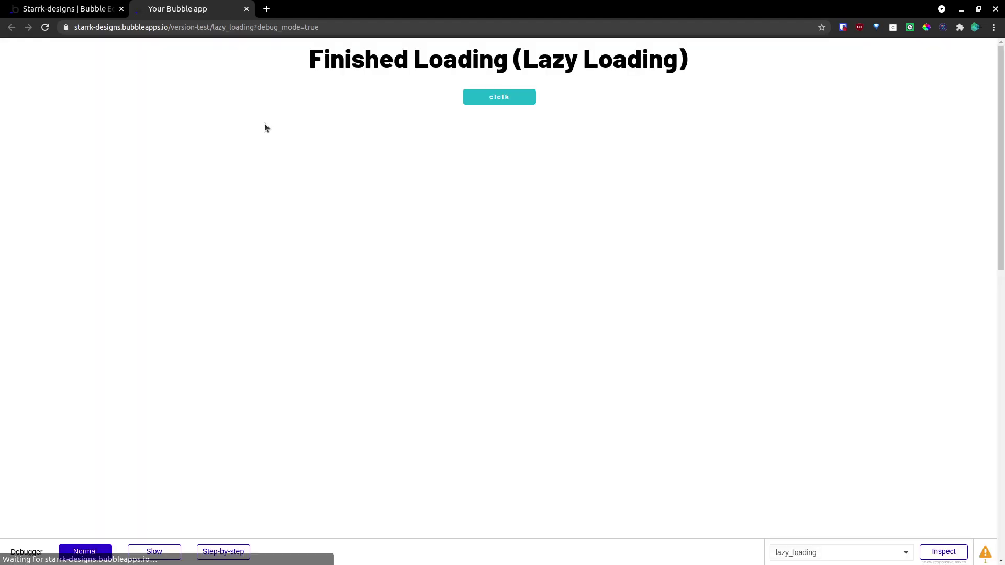
{"action": "left_click", "coordinate": [958, 561]}
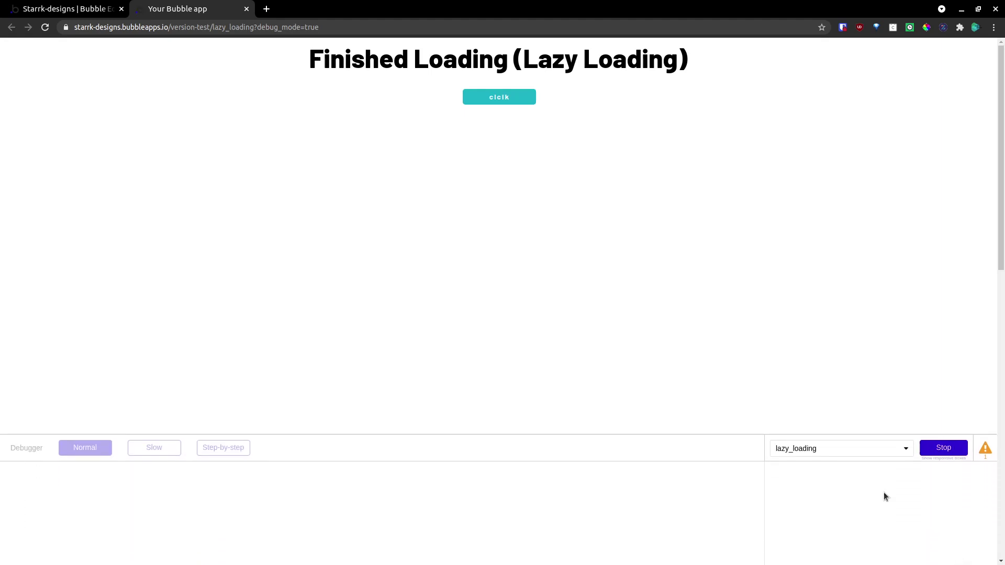
{"action": "left_click", "coordinate": [796, 421]}
{"action": "scroll", "coordinate": [800, 510], "scroll_direction": "down", "scroll_amount": 3}
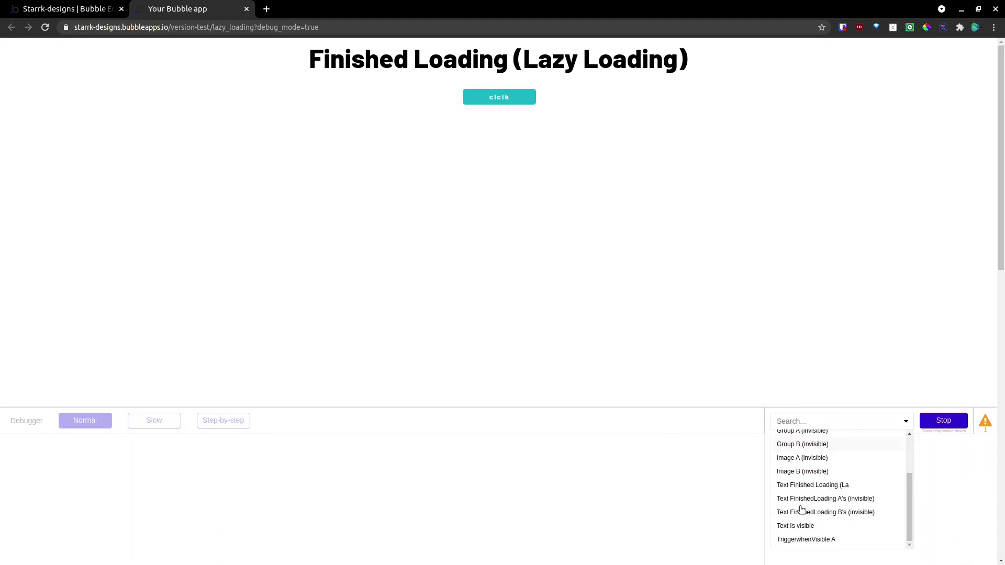
{"action": "left_click", "coordinate": [800, 540]}
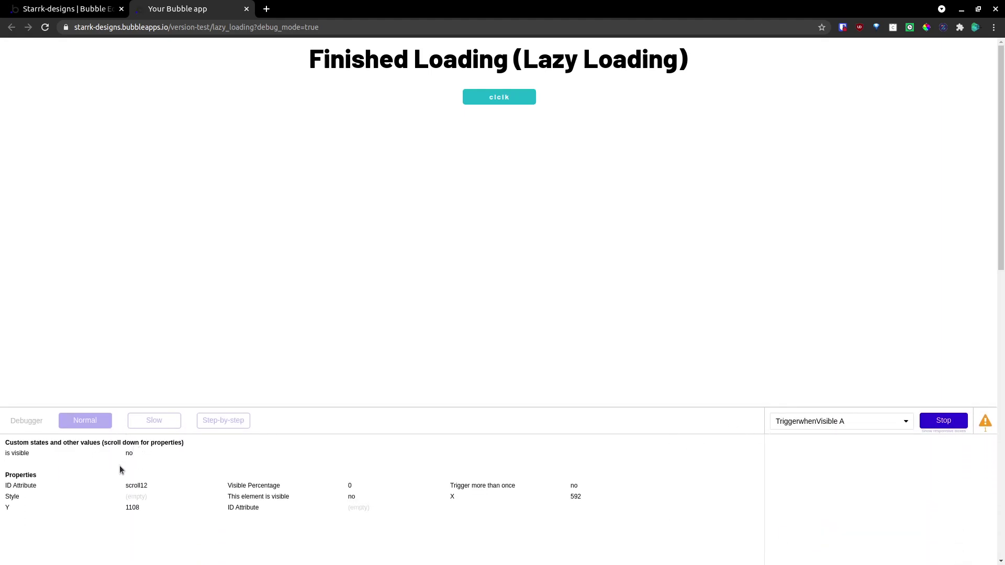
{"action": "left_click", "coordinate": [930, 422]}
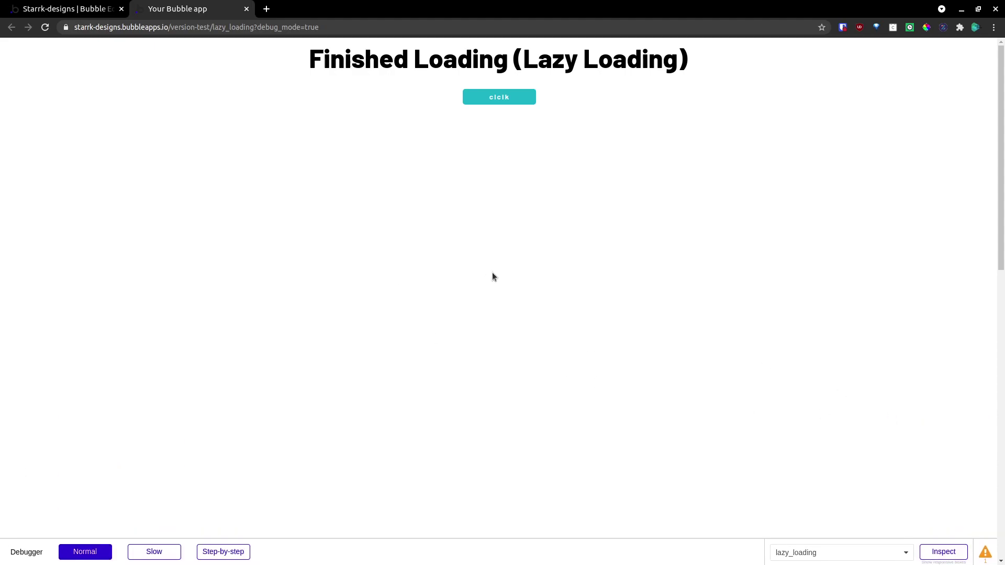
- Bring the "Is visible" text into view in the preview and inspect TriggerwhenVisible A's values again
{"action": "scroll", "coordinate": [493, 273], "scroll_direction": "down", "scroll_amount": 6}
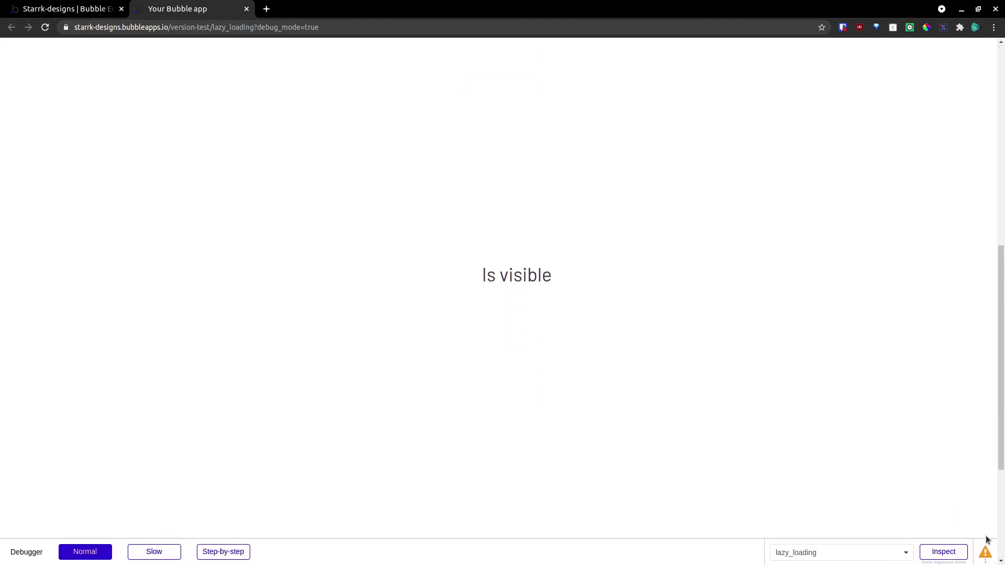
{"action": "left_click", "coordinate": [959, 552]}
{"action": "left_click", "coordinate": [867, 422]}
{"action": "scroll", "coordinate": [847, 482], "scroll_direction": "down", "scroll_amount": 2}
{"action": "left_click", "coordinate": [828, 539]}
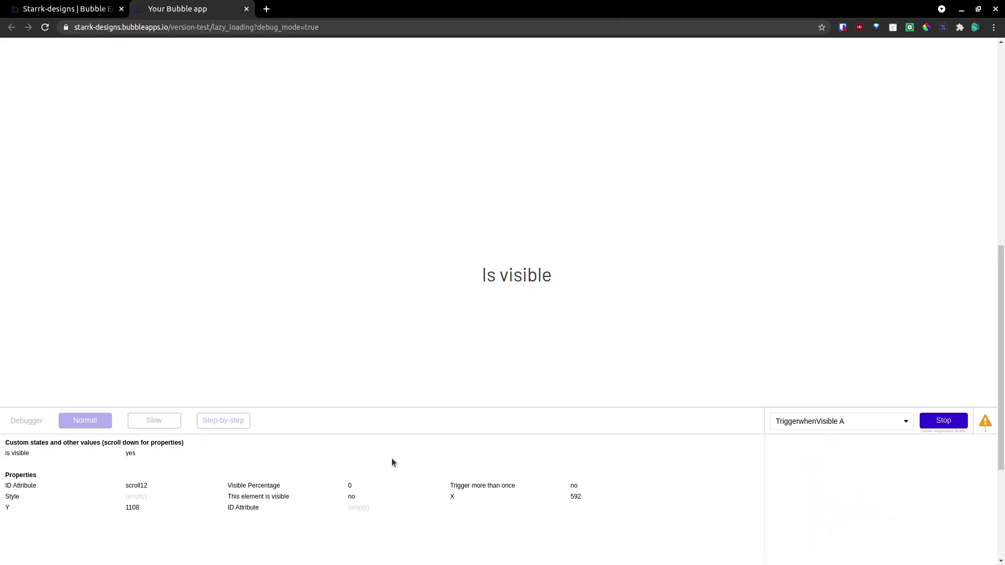
- Back in the page editor, append the dynamic value TriggerwhenVisible A's is visible to the "Is visible" text
{"action": "left_click", "coordinate": [54, 8]}
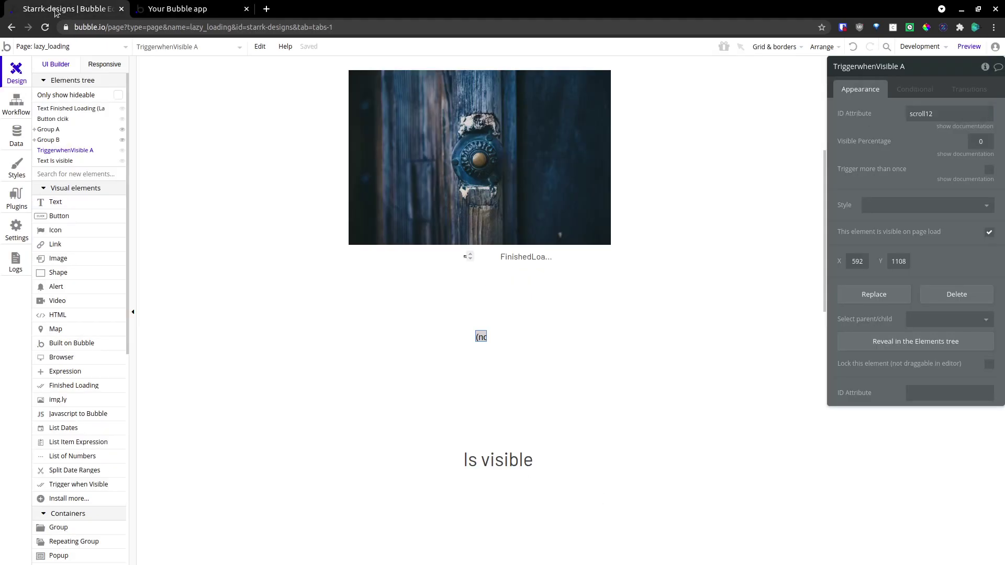
{"action": "left_click", "coordinate": [498, 460]}
{"action": "left_click", "coordinate": [908, 121]}
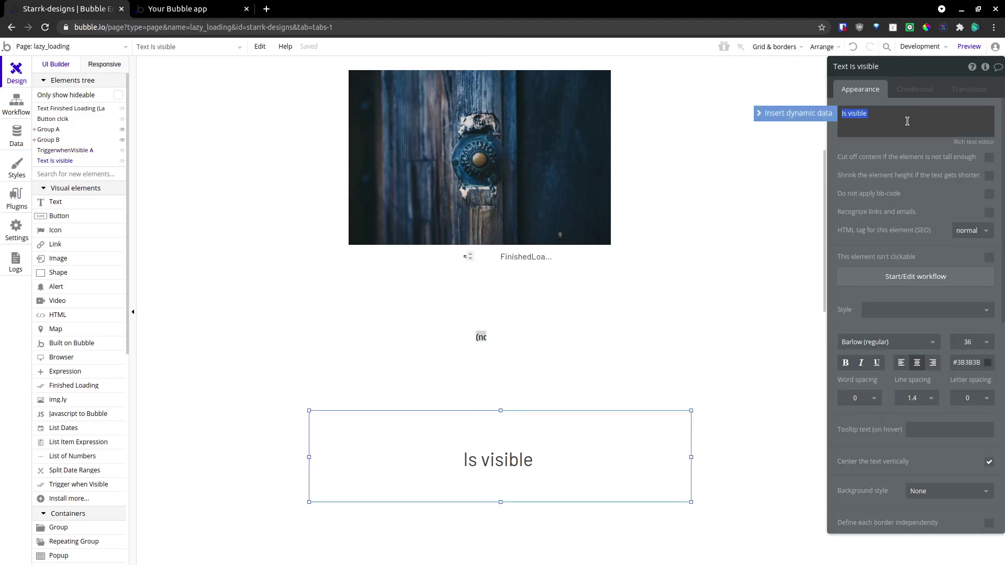
{"action": "left_click", "coordinate": [898, 114]}
{"action": "left_click", "coordinate": [818, 115]}
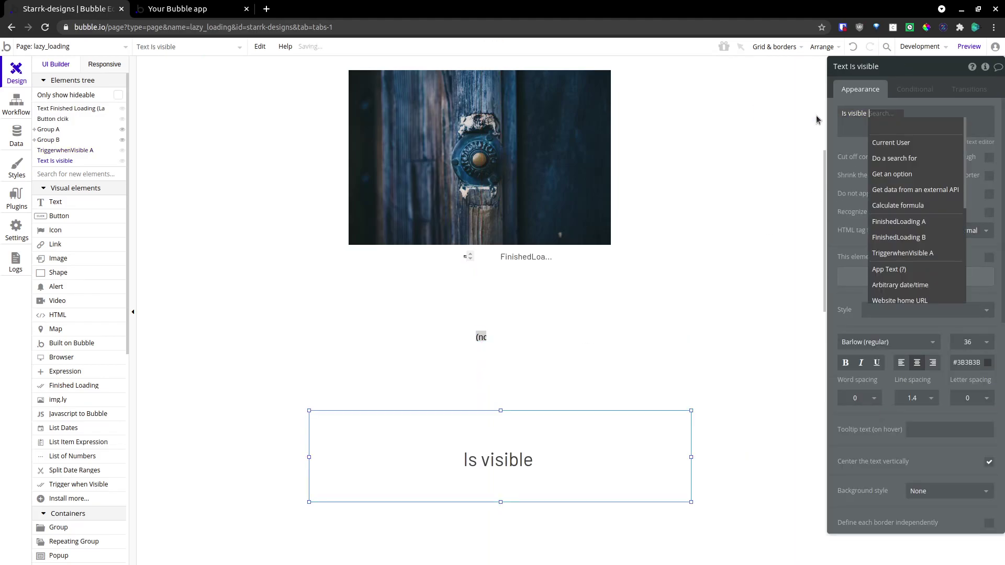
{"action": "left_click", "coordinate": [937, 253]}
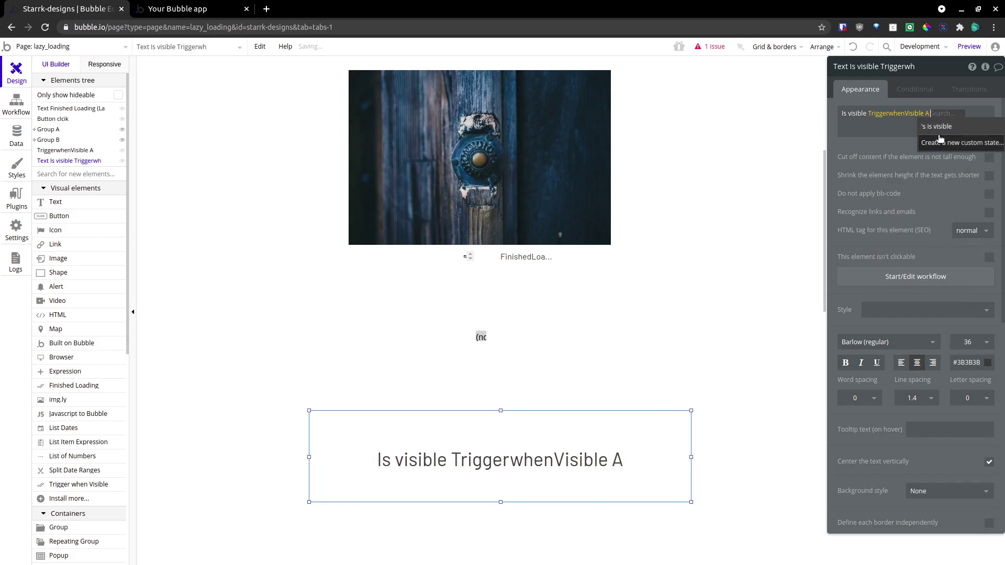
{"action": "left_click", "coordinate": [938, 127]}
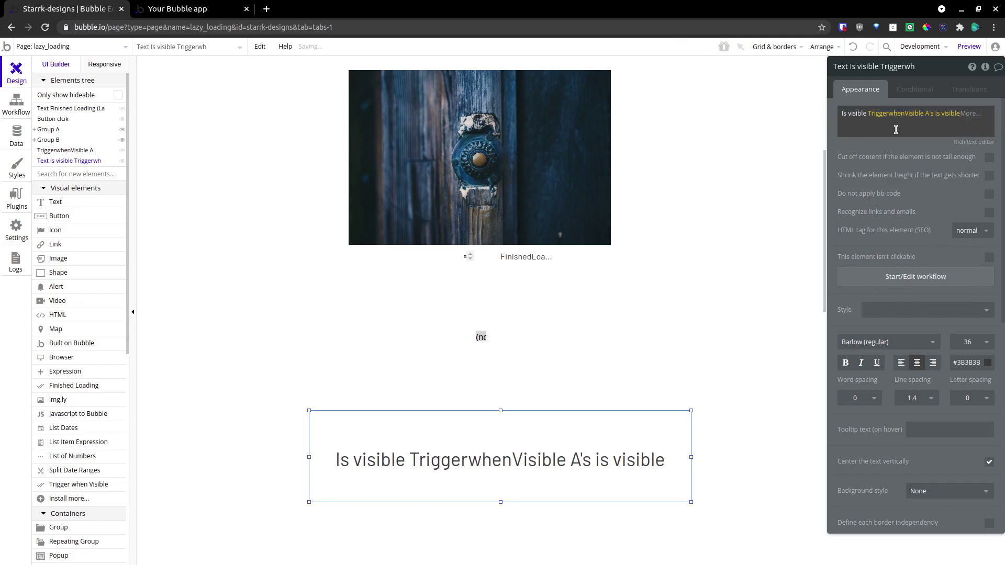
- Set the Visible Percentage of the TriggerwhenVisible A element to 100
{"action": "left_click", "coordinate": [479, 335]}
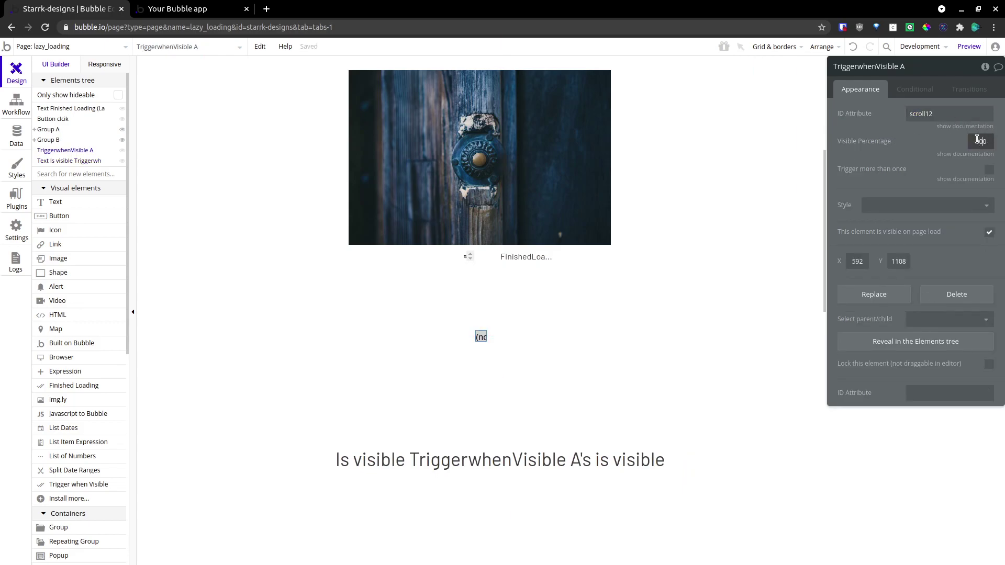
{"action": "left_click", "coordinate": [988, 140]}
{"action": "type", "text": "0"}
{"action": "key", "text": "ctrl+a"}
{"action": "type", "text": "100"}
- Reload the page preview and gradually scroll the "Is visible" text into full view to check its dynamic value
{"action": "left_click", "coordinate": [164, 3]}
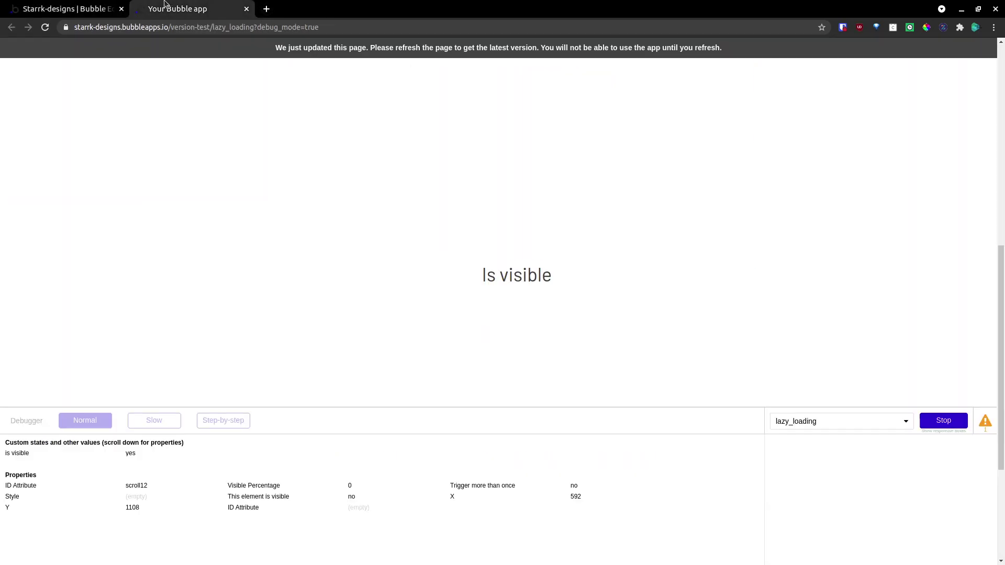
{"action": "scroll", "coordinate": [293, 150], "scroll_direction": "up", "scroll_amount": 8}
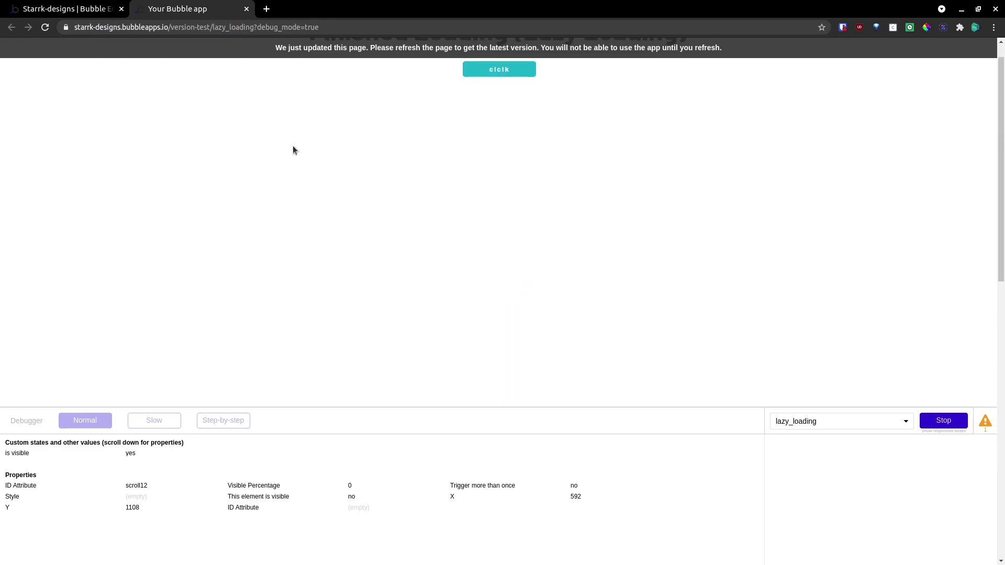
{"action": "key", "text": "ctrl+r"}
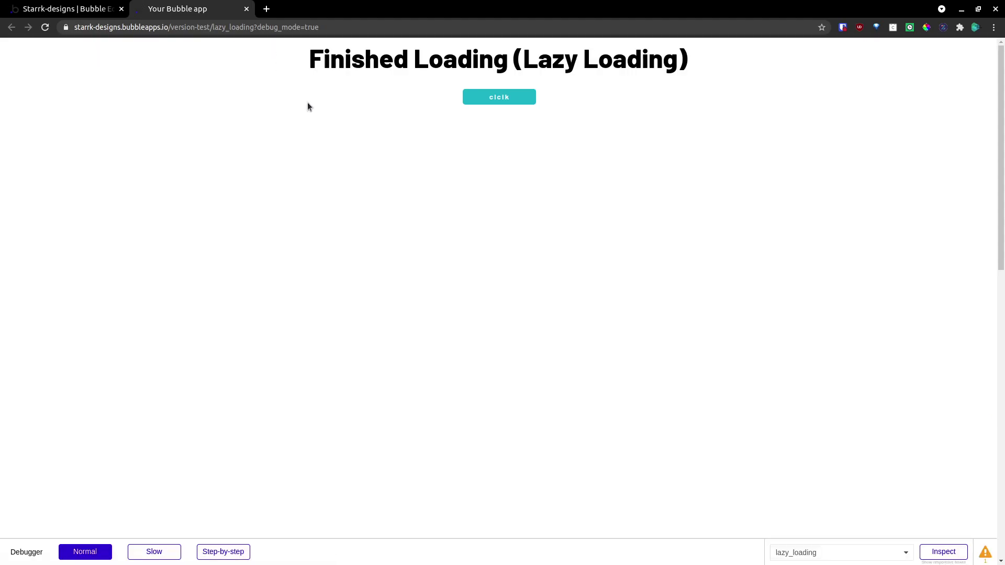
{"action": "scroll", "coordinate": [432, 229], "scroll_direction": "down", "scroll_amount": 3}
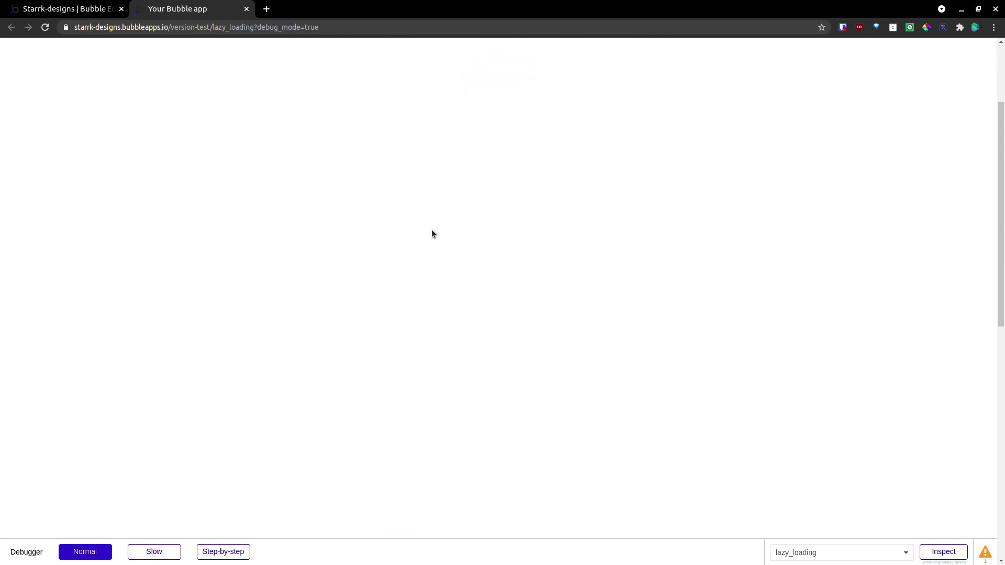
{"action": "scroll", "coordinate": [432, 230], "scroll_direction": "down", "scroll_amount": 1}
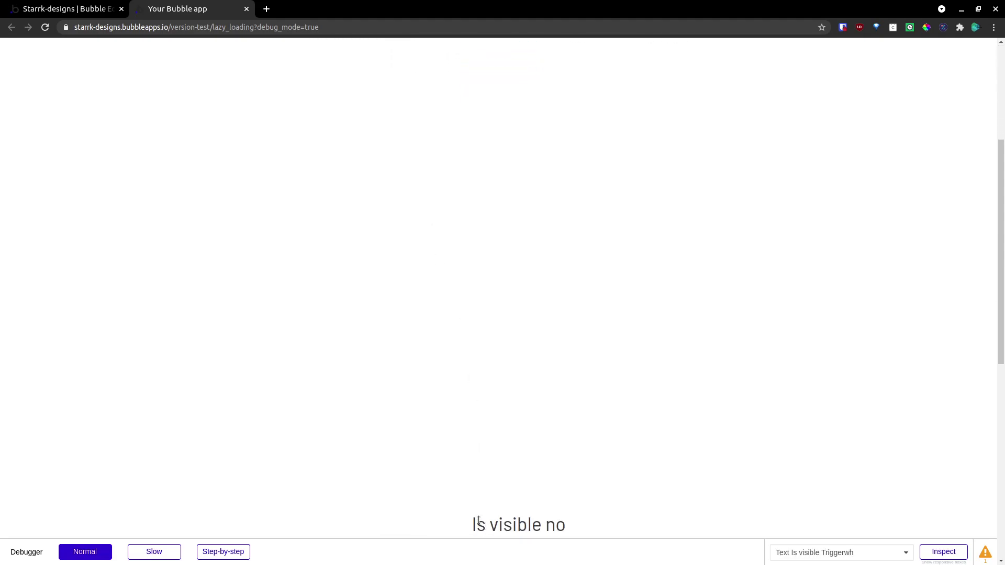
{"action": "scroll", "coordinate": [367, 457], "scroll_direction": "down", "scroll_amount": 1}
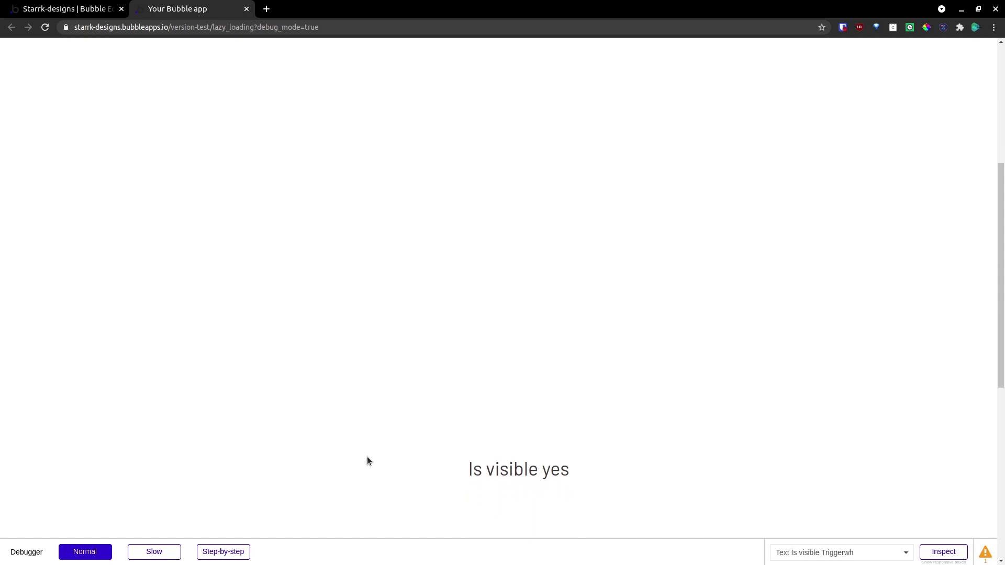
- Scroll the text out of view and back several times to check whether its visibility value updates
{"action": "scroll", "coordinate": [368, 461], "scroll_direction": "down", "scroll_amount": 7}
{"action": "scroll", "coordinate": [367, 460], "scroll_direction": "up", "scroll_amount": 8}
{"action": "scroll", "coordinate": [367, 461], "scroll_direction": "up", "scroll_amount": 2}
{"action": "scroll", "coordinate": [367, 460], "scroll_direction": "down", "scroll_amount": 4}
{"action": "scroll", "coordinate": [368, 461], "scroll_direction": "up", "scroll_amount": 1}
{"action": "scroll", "coordinate": [368, 461], "scroll_direction": "down", "scroll_amount": 3}
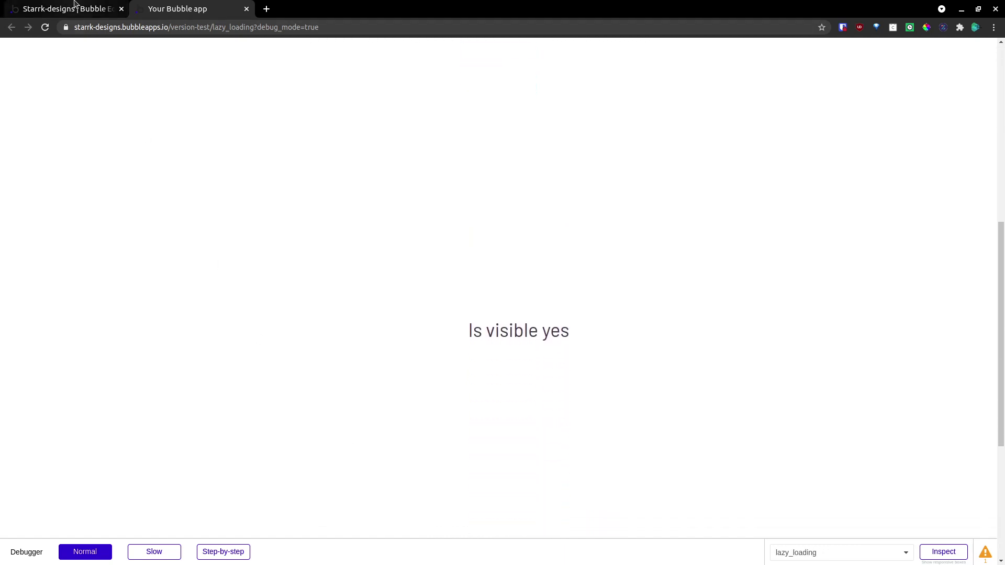
- In the page editor, move the text up to about Y 1109 and centre it on the page, just below the trigger element
{"action": "left_click", "coordinate": [71, 8]}
{"action": "left_click", "coordinate": [464, 419]}
{"action": "left_click_drag", "start_coordinate": [464, 419], "coordinate": [477, 348]}
{"action": "left_click", "coordinate": [481, 344]}
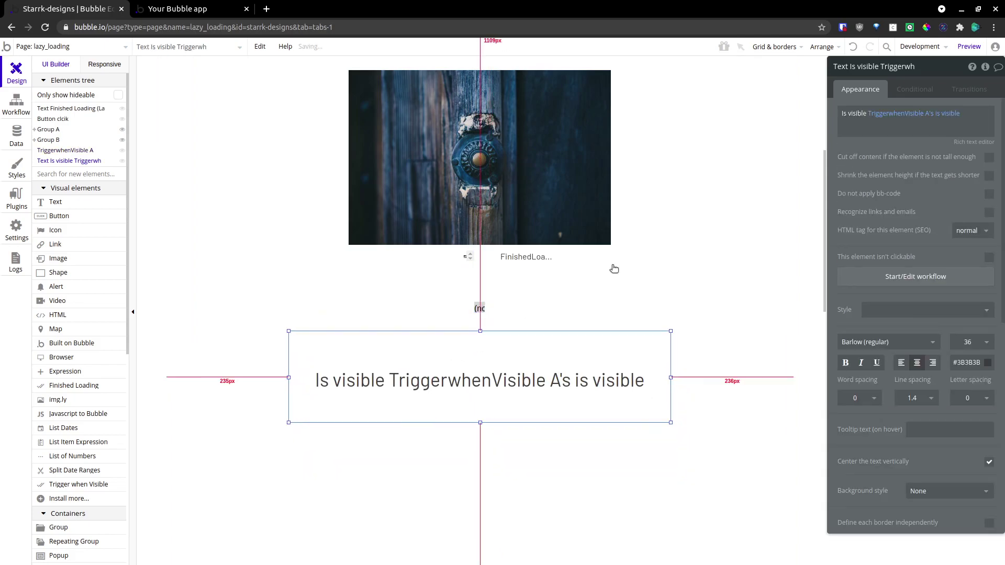
- Enable Trigger more than once on TriggerwhenVisible A and reload the page preview
{"action": "left_click", "coordinate": [478, 308]}
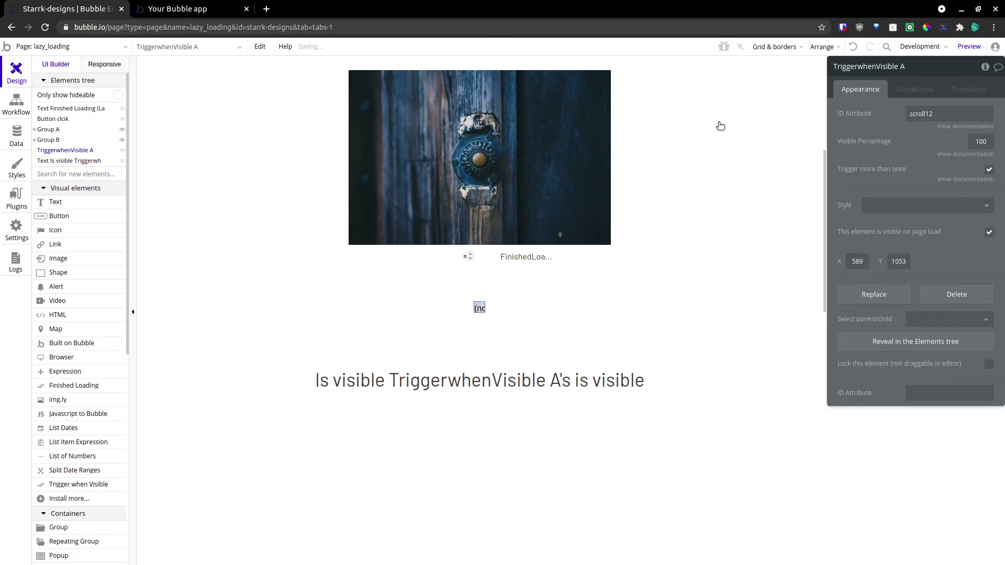
{"action": "left_click", "coordinate": [188, 9]}
{"action": "scroll", "coordinate": [343, 178], "scroll_direction": "up", "scroll_amount": 5}
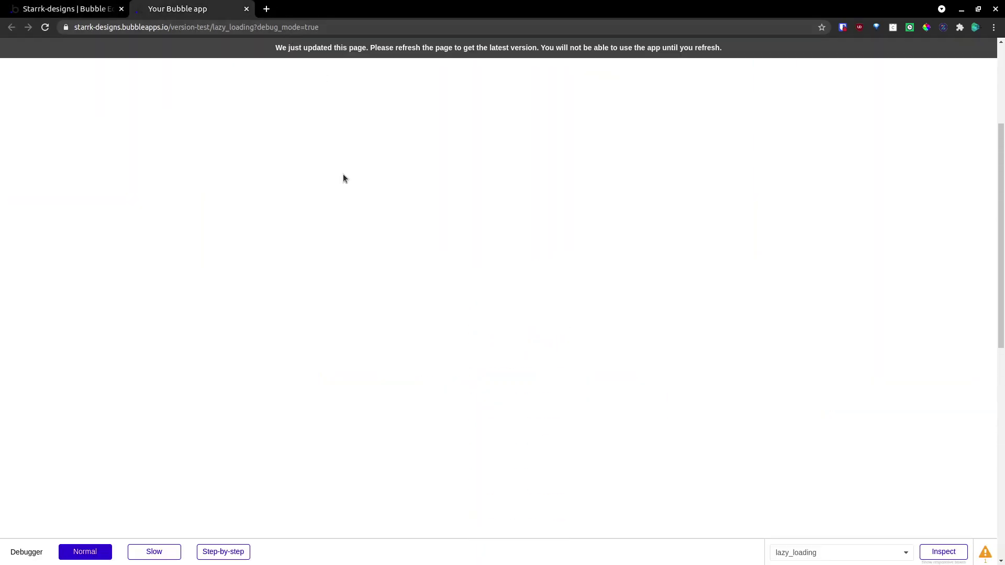
{"action": "left_click", "coordinate": [316, 51]}
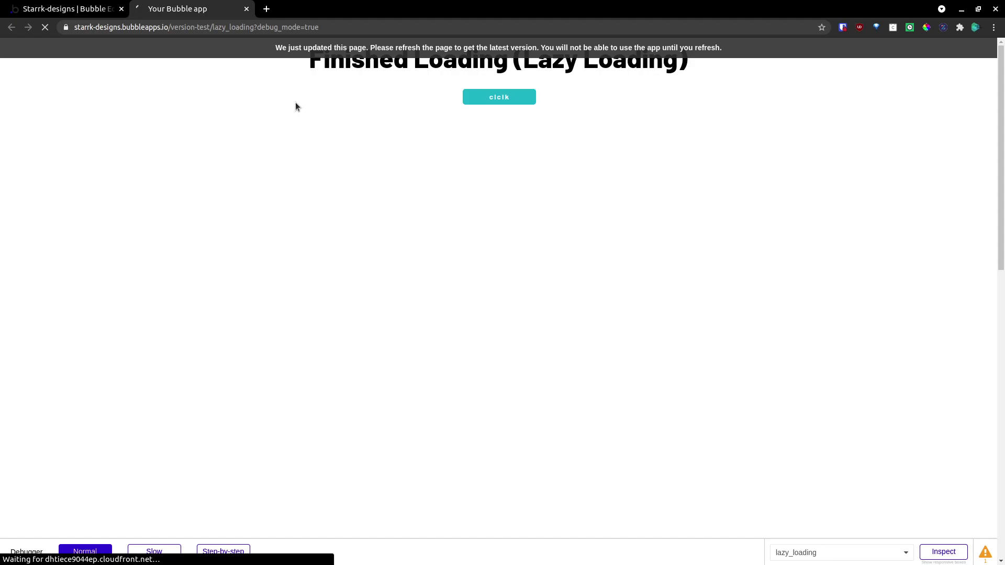
- Scroll the reloaded page preview past the "Is visible" text and back to check whether its value updates repeatedly
{"action": "scroll", "coordinate": [295, 107], "scroll_direction": "down", "scroll_amount": 4}
{"action": "scroll", "coordinate": [295, 107], "scroll_direction": "down", "scroll_amount": 8}
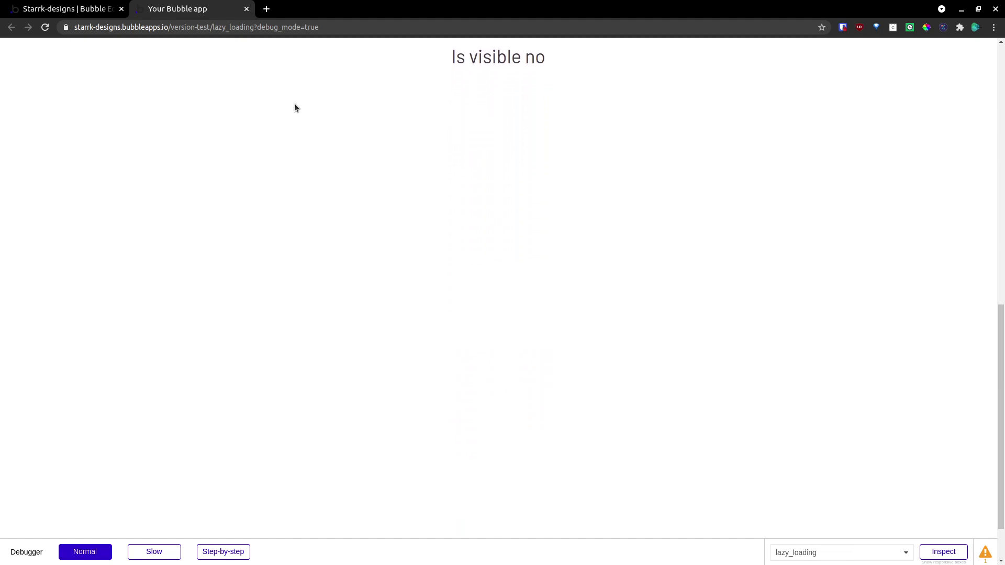
{"action": "scroll", "coordinate": [295, 108], "scroll_direction": "up", "scroll_amount": 2}
{"action": "scroll", "coordinate": [294, 108], "scroll_direction": "up", "scroll_amount": 8}
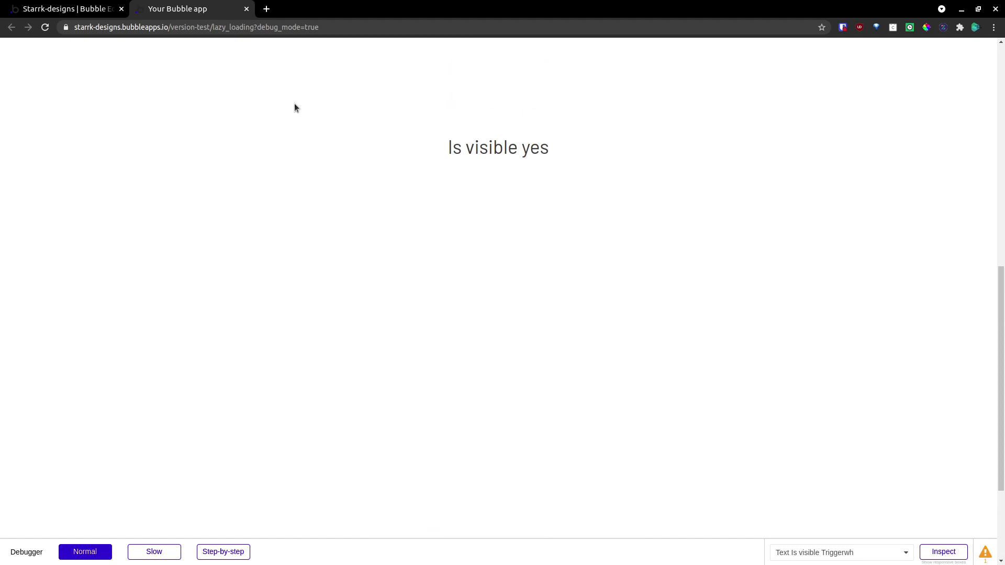
{"action": "scroll", "coordinate": [294, 103], "scroll_direction": "down", "scroll_amount": 4}
- Return to the page editor and examine the Visible Percentage setting of TriggerwhenVisible A
{"action": "left_click", "coordinate": [92, 15]}
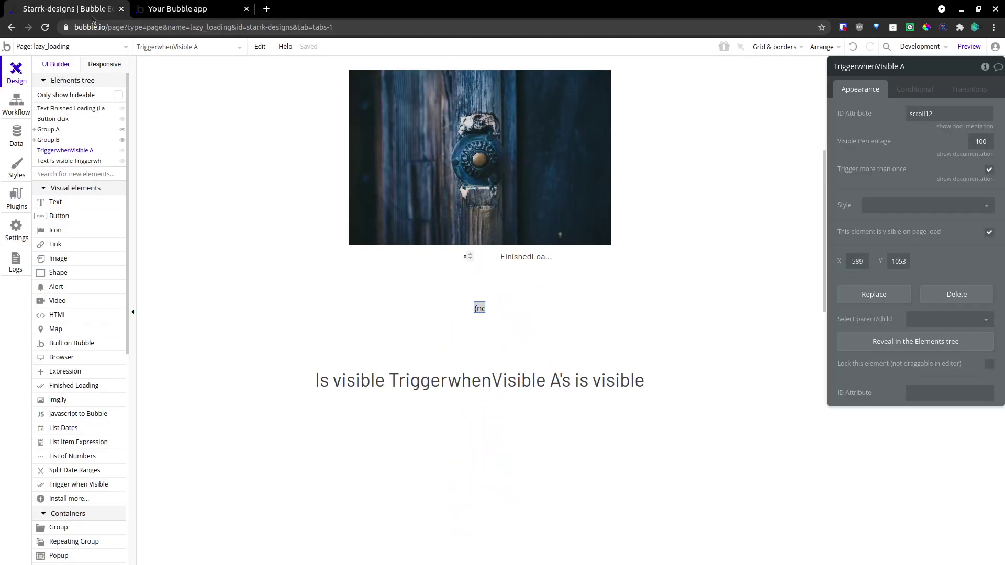
{"action": "double_click", "coordinate": [982, 141]}
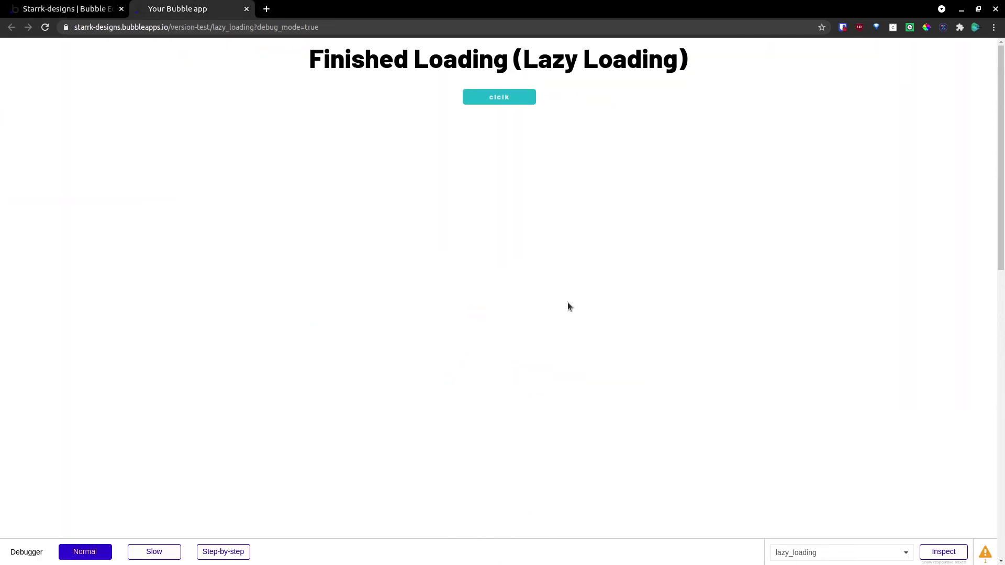
- Open the Lighthouse audit options in the page preview's developer tools, and return to the page editor after viewing them
{"action": "key", "text": "ctrl+shift+i"}
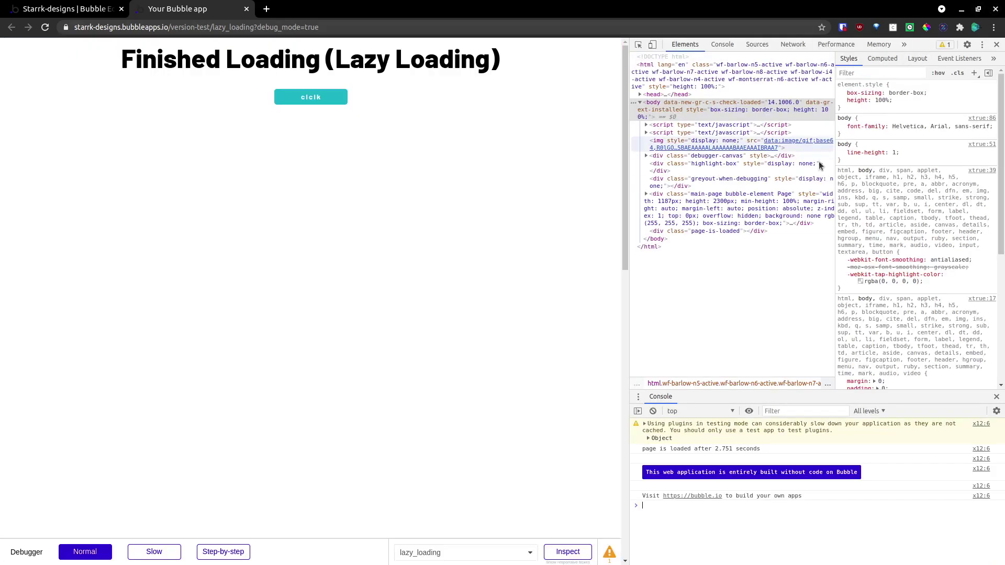
{"action": "left_click", "coordinate": [904, 44]}
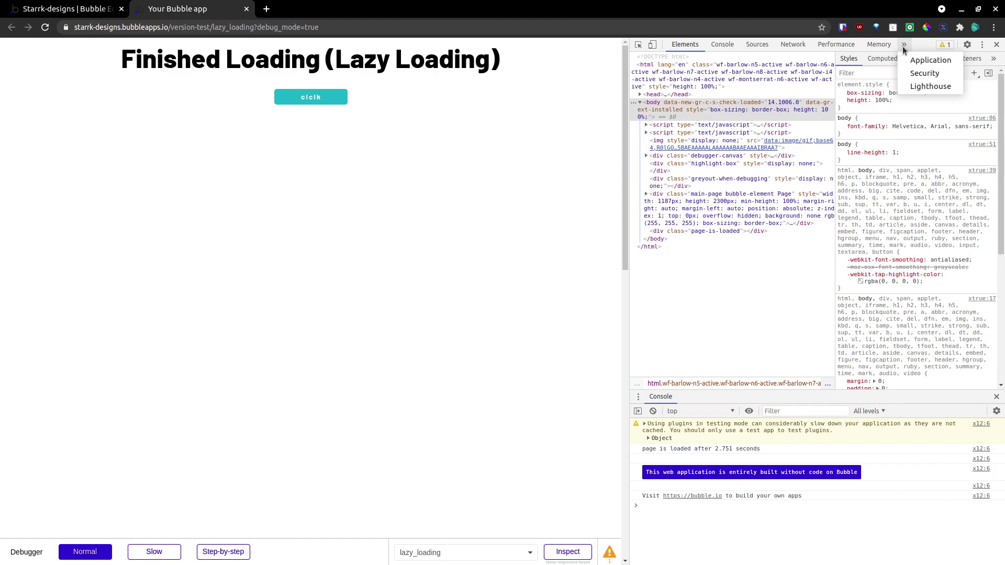
{"action": "right_click", "coordinate": [452, 146]}
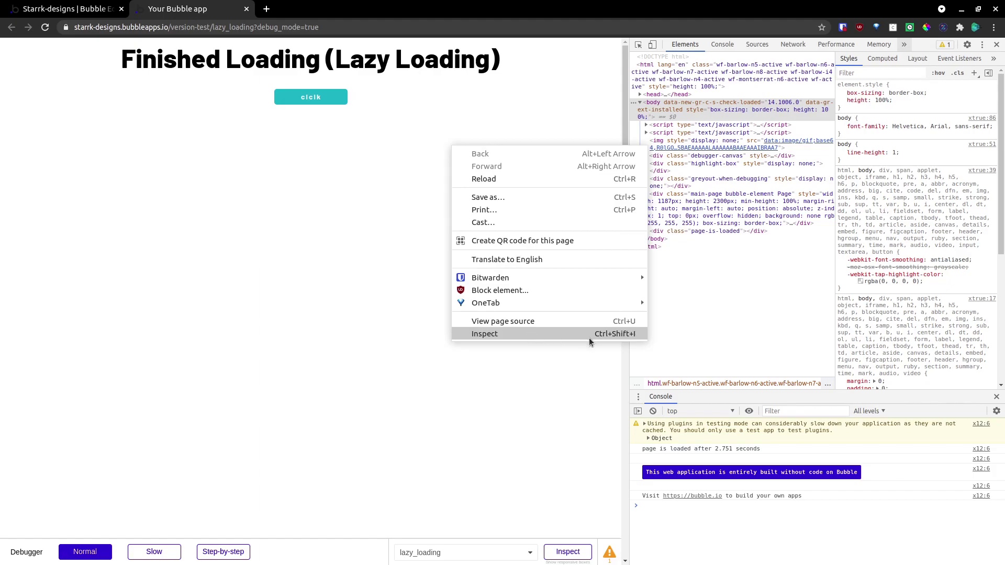
{"action": "left_click", "coordinate": [904, 46]}
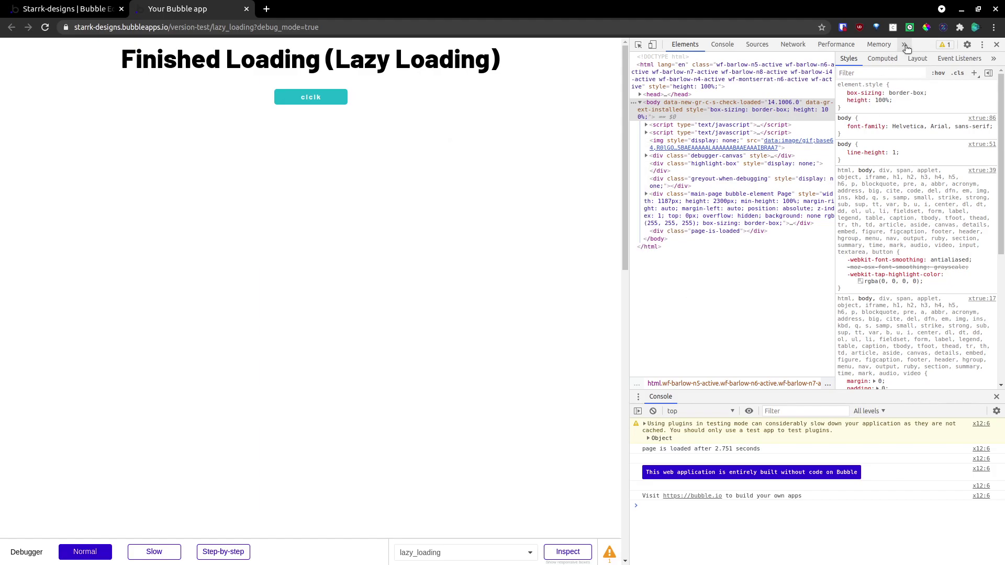
{"action": "left_click", "coordinate": [904, 46]}
{"action": "left_click", "coordinate": [922, 85]}
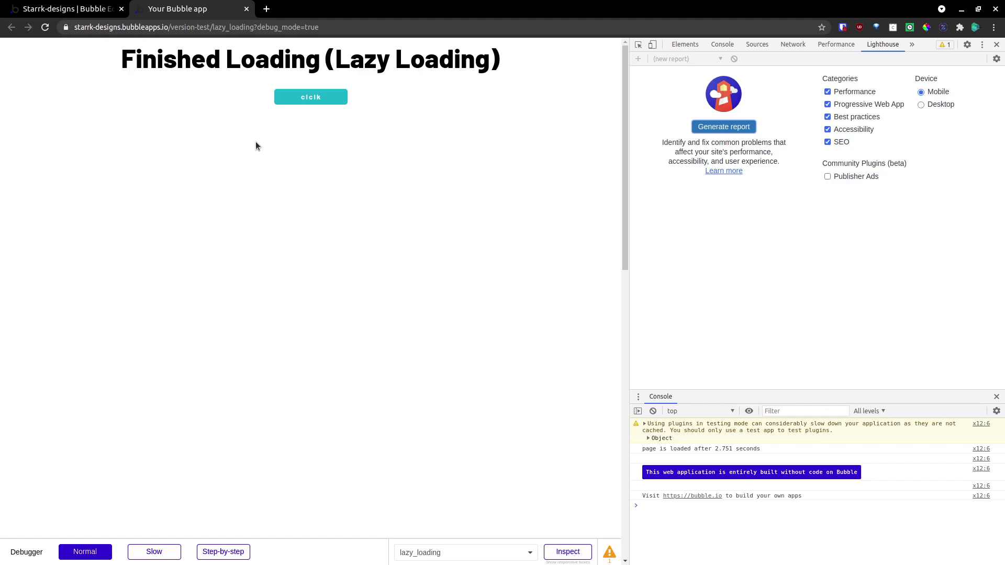
{"action": "left_click", "coordinate": [106, 6]}
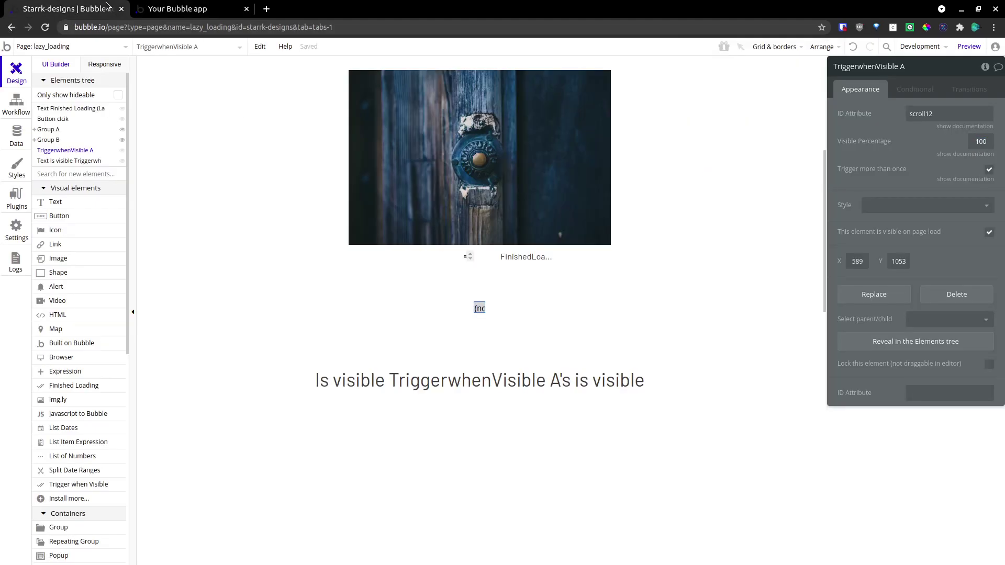